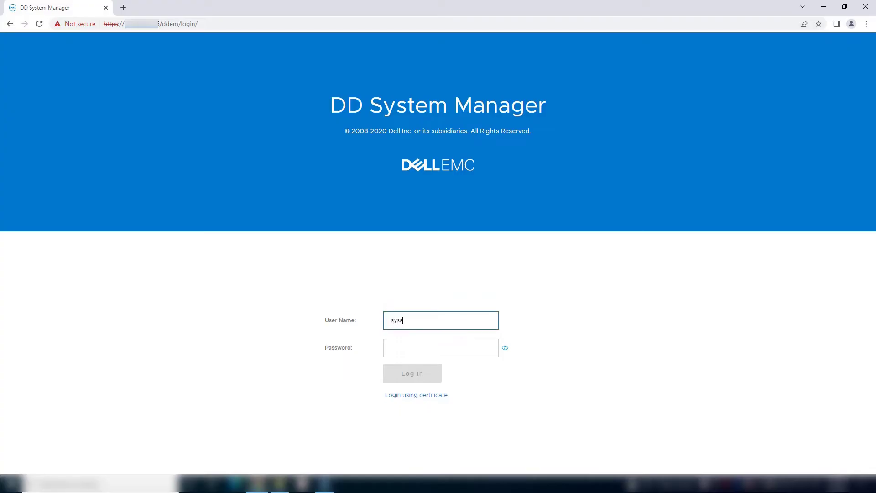
text(dmin)
- Sign in to DD System Manager as sysadmin with its password
key(Tab)
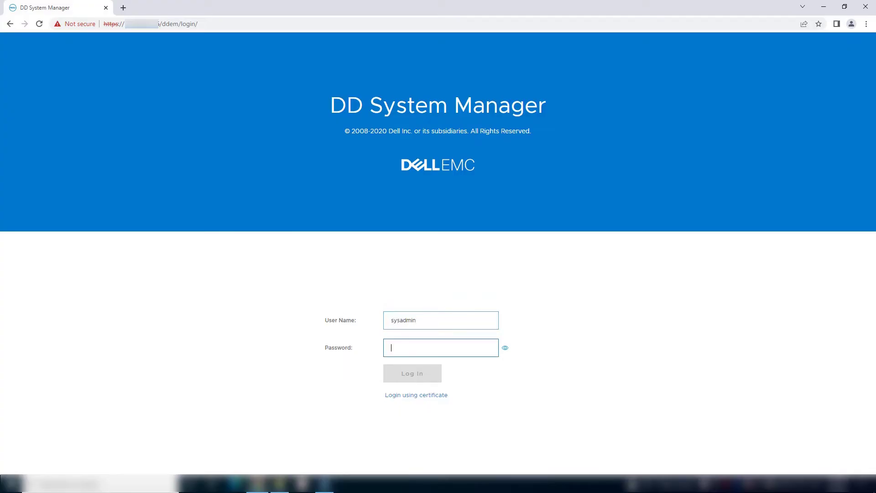
text(••••••)
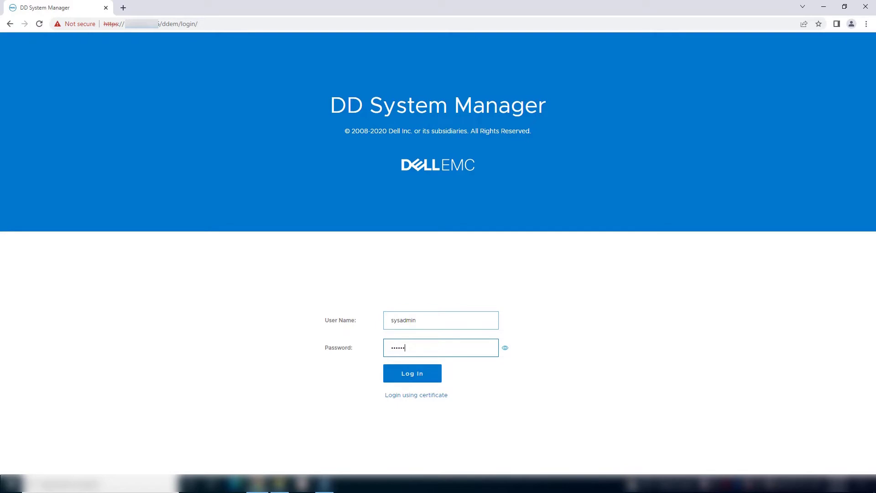
click(411, 372)
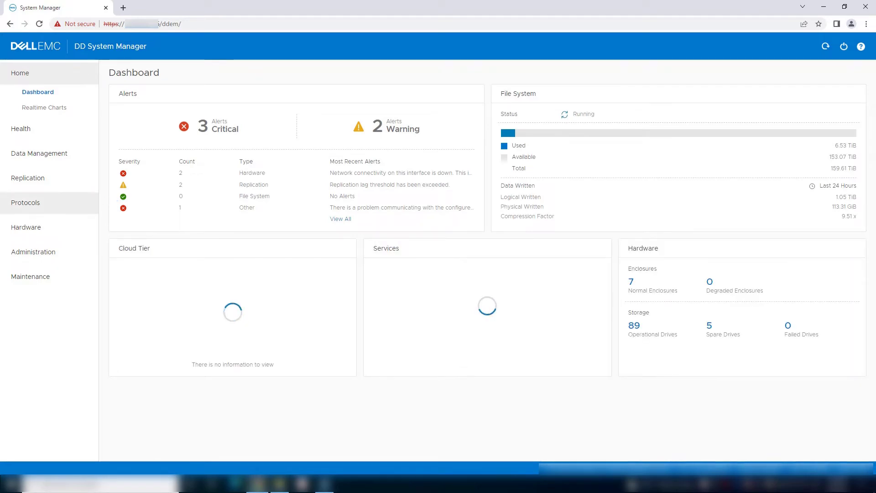
- Go to the CIFS shares list under Protocols and start a new share
click(25, 202)
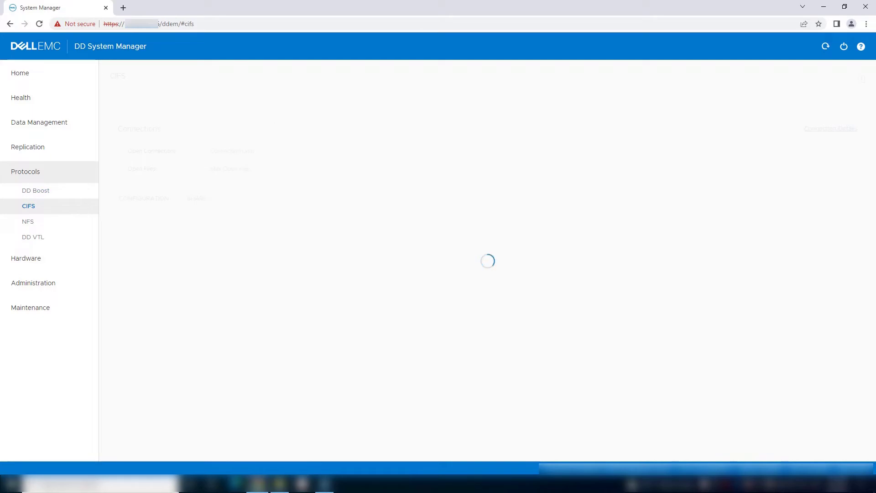
click(198, 212)
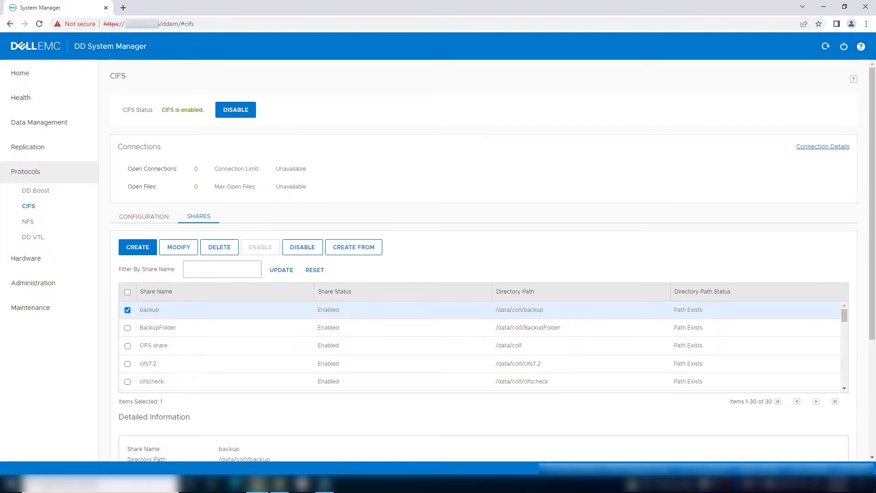
click(137, 247)
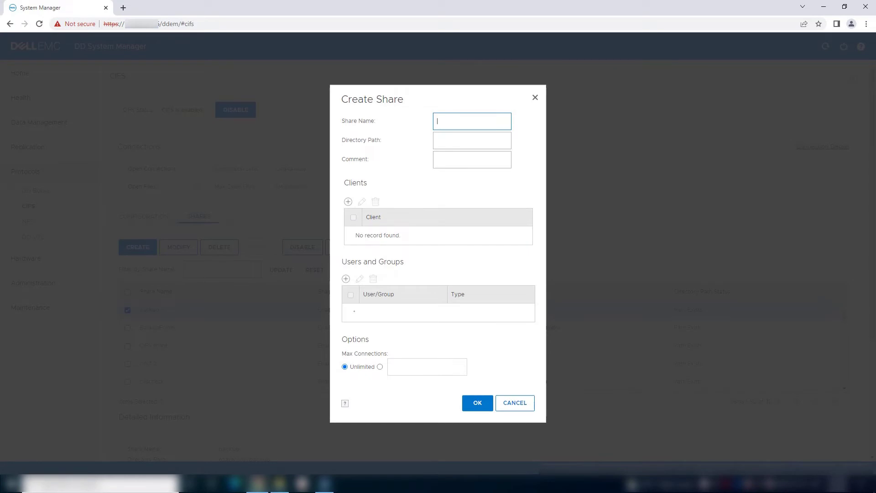
text(a_)
text(test)
- Save share a_test at /ddvar/releases with client * allowed
key(Tab)
text(dd)
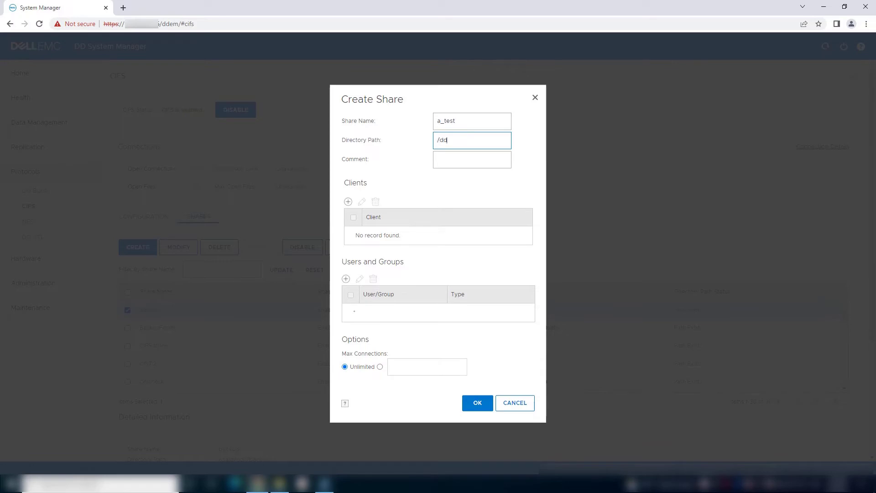
text(var/re)
text(leases)
click(346, 278)
click(348, 201)
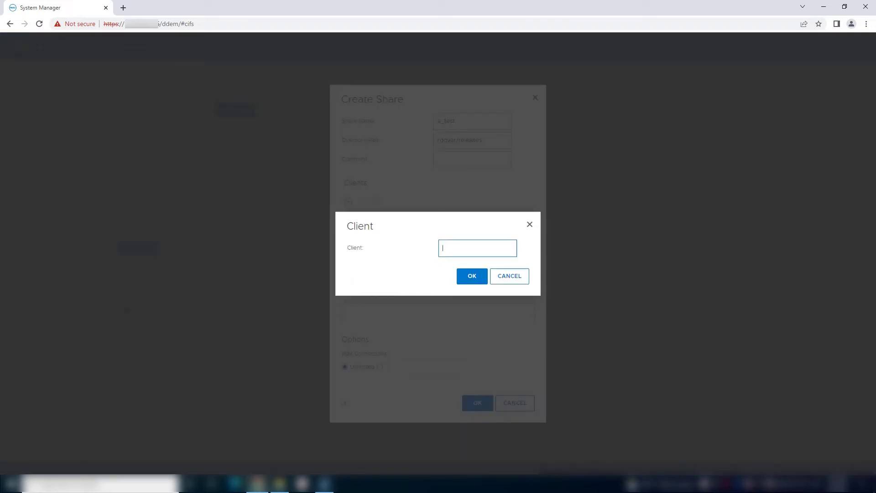
click(472, 276)
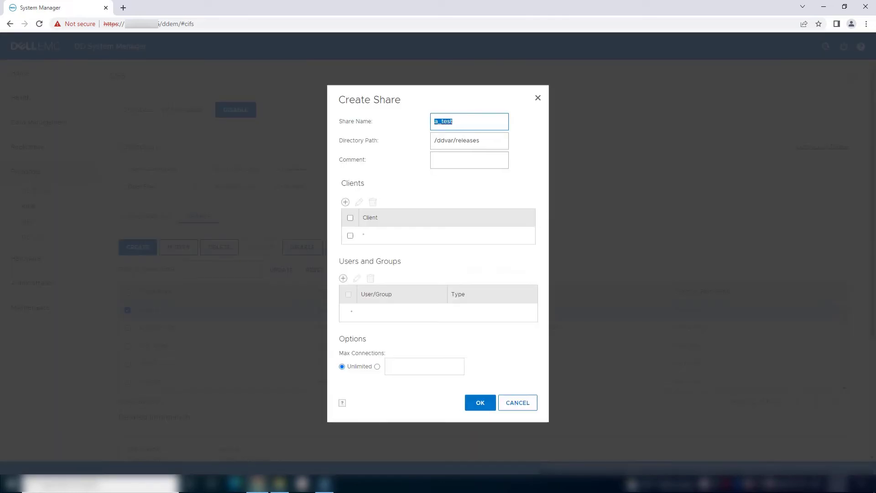
click(480, 403)
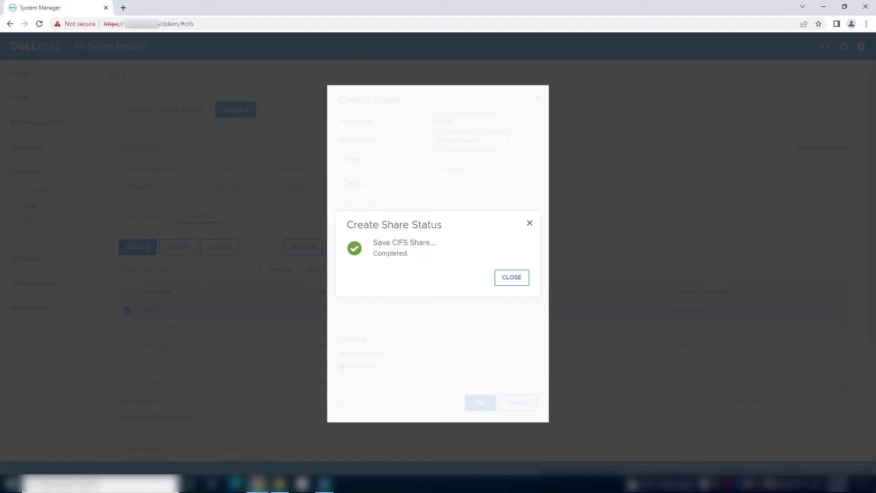
- Close the share status dialog and check the enabled a_test row
click(512, 276)
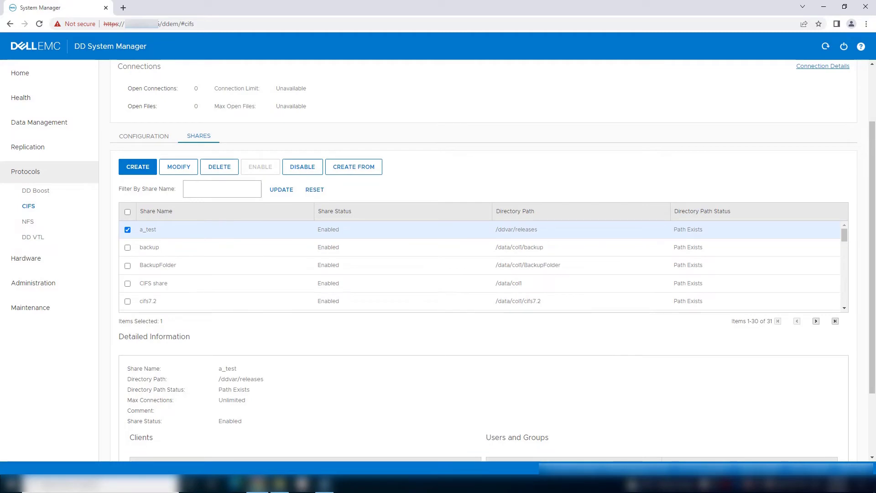
- Open \\<host>\a_test from Run and enter sysadmin credentials, set to be remembered
key(super+r)
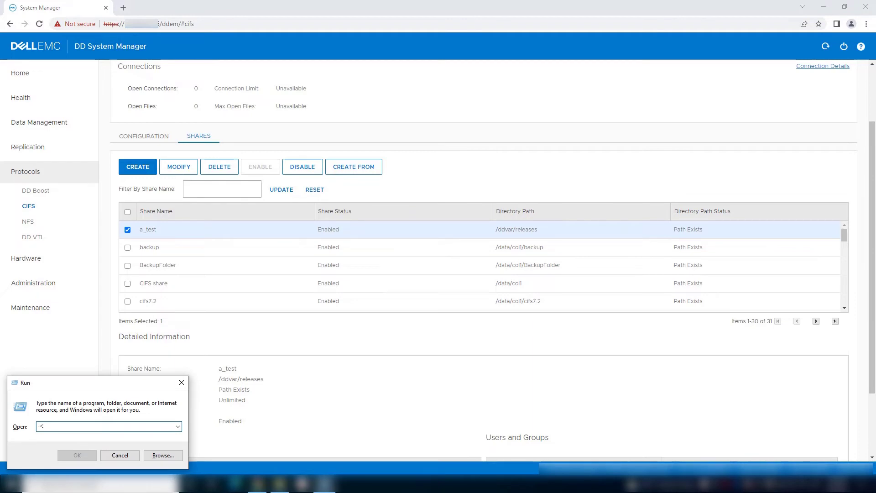
text(\DD Host Name or I)
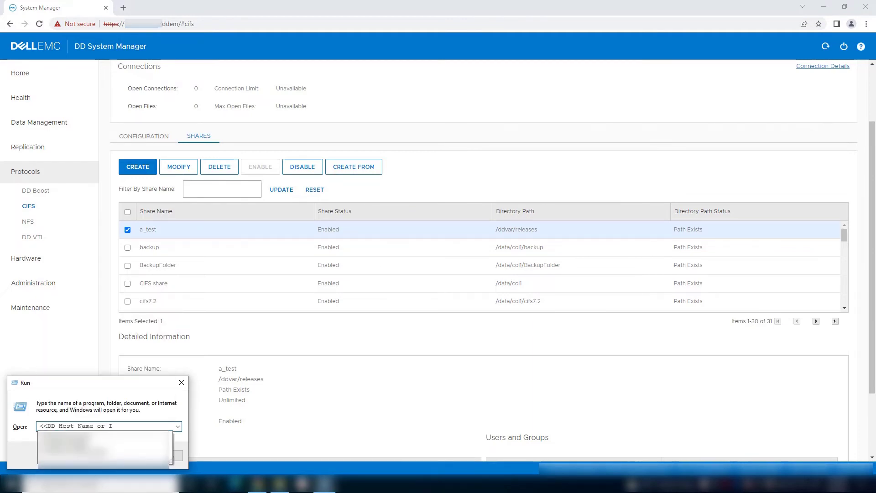
text(P>>\a_test)
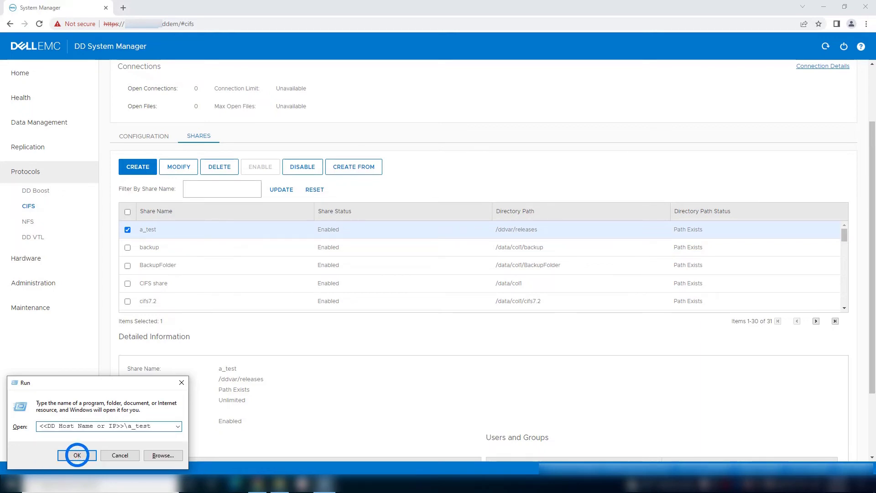
click(76, 455)
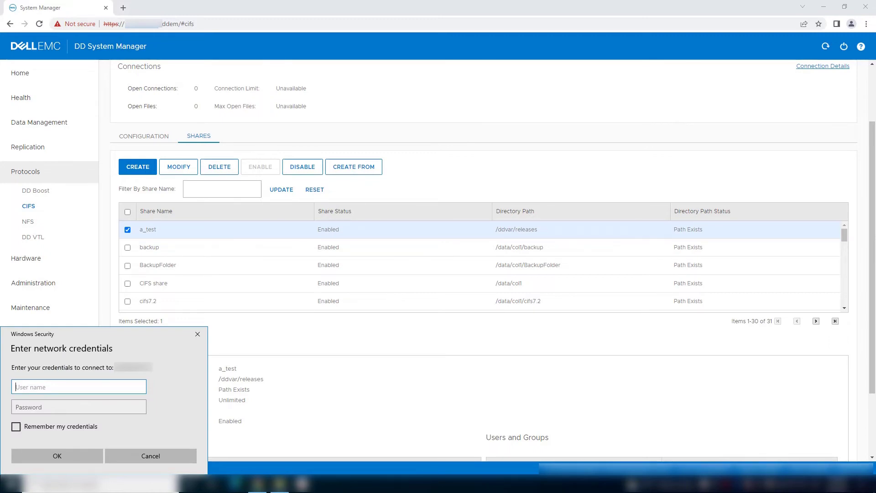
text(sysadm)
text(in)
key(Tab)
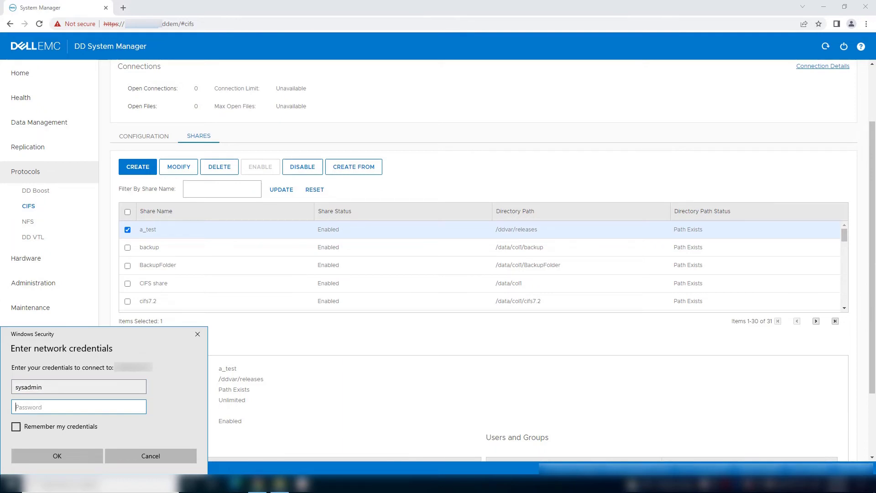
text(••••)
text(••)
key(Tab)
key(space)
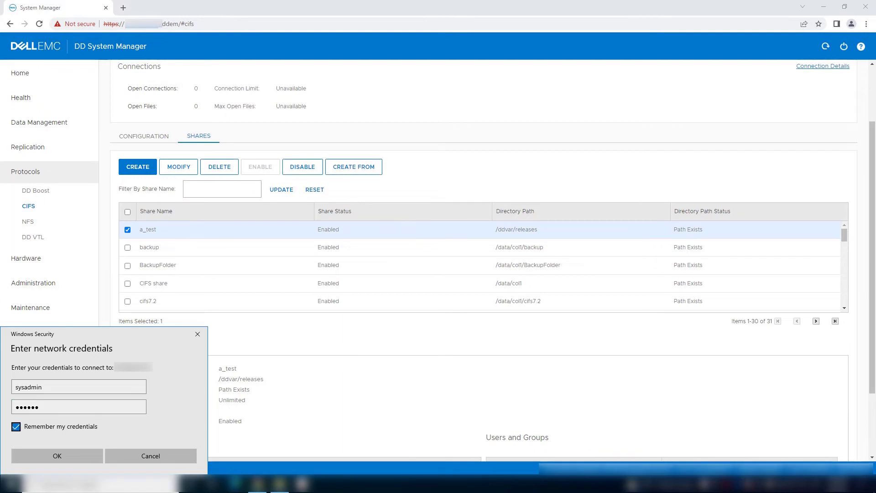
- Submit the credentials and copy 7.9.0.0-1011258.rpm from the Desktop into a_test
click(58, 455)
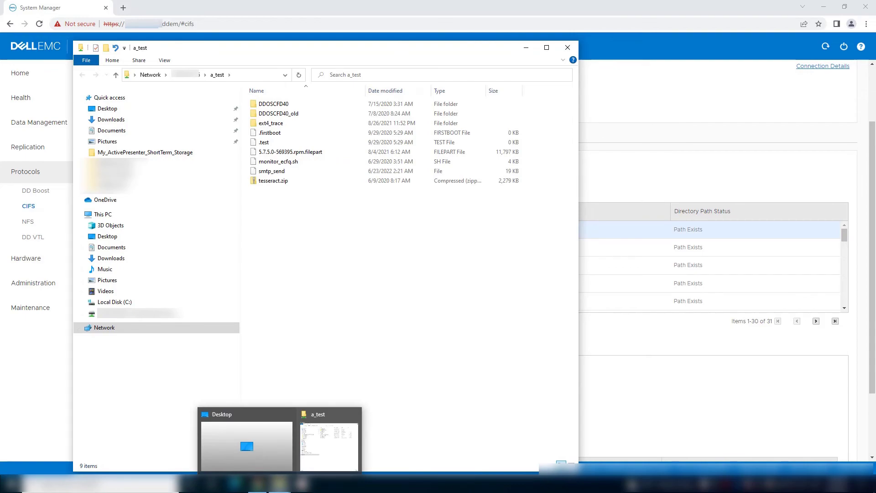
click(246, 445)
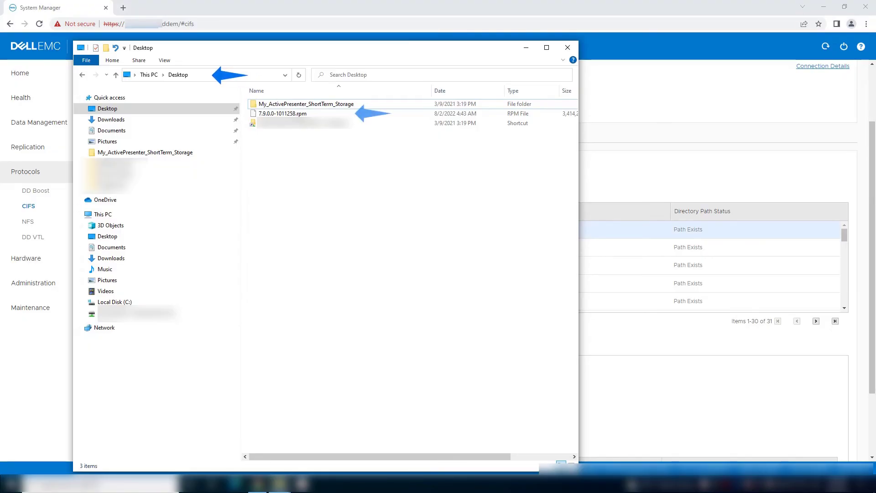
click(282, 113)
key(ctrl+c)
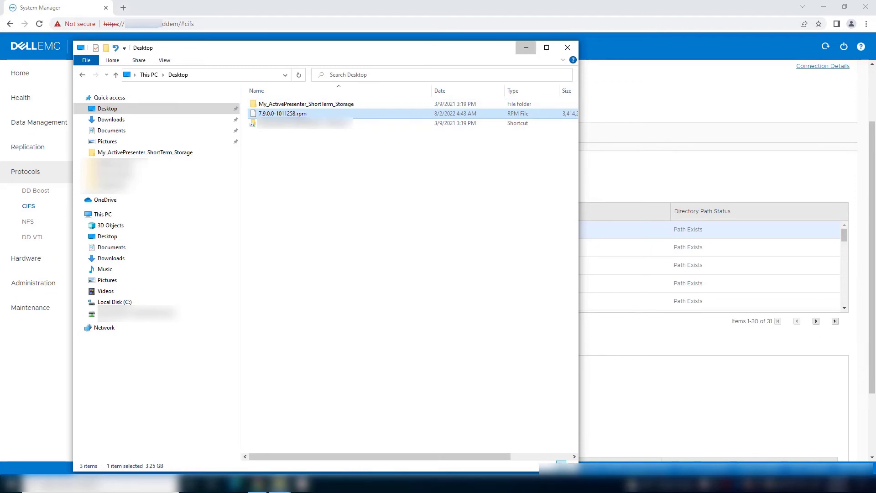
click(525, 47)
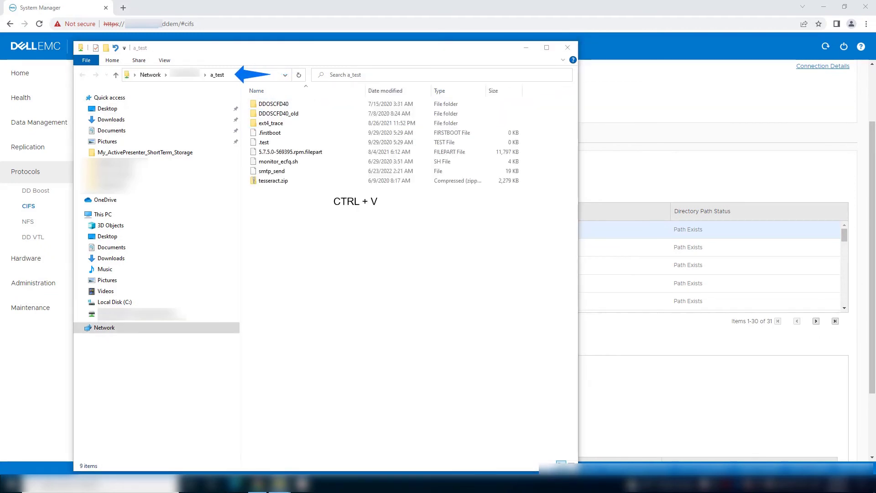
key(ctrl+v)
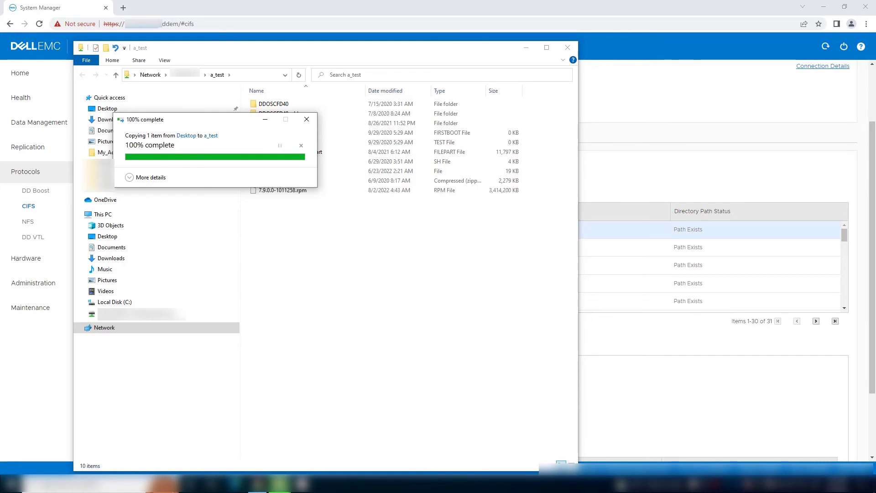
click(282, 190)
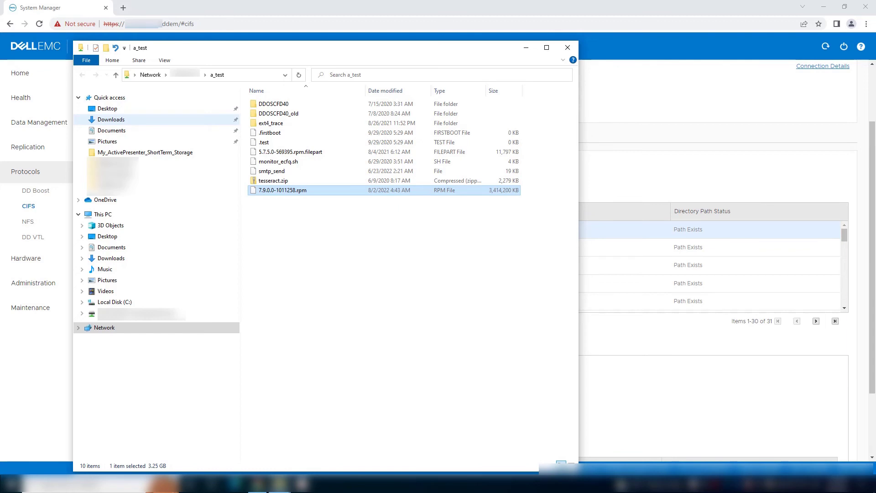
- Minimize Explorer and select 7.9.0.0-1011258.rpm on the Maintenance > System page
click(525, 47)
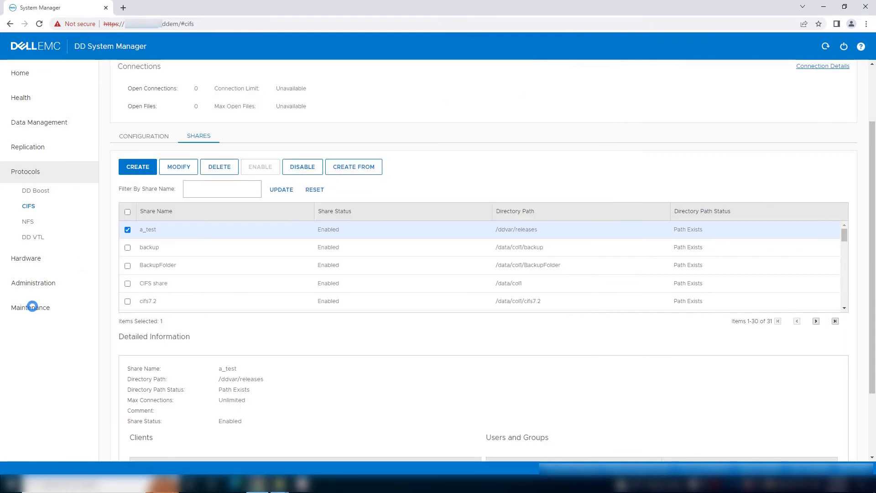
click(32, 307)
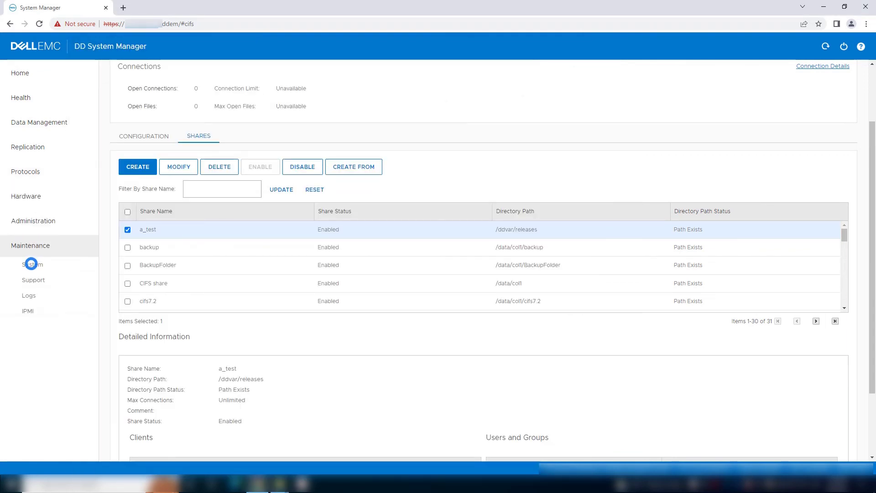
click(31, 263)
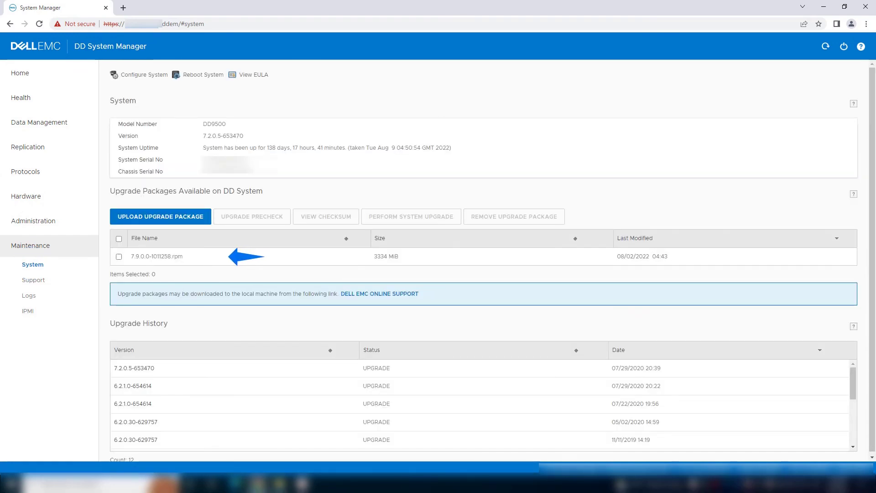
click(118, 255)
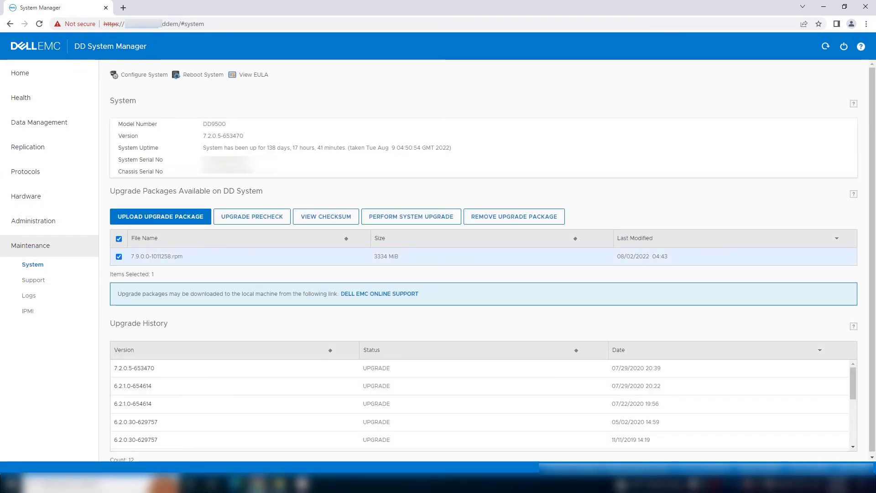